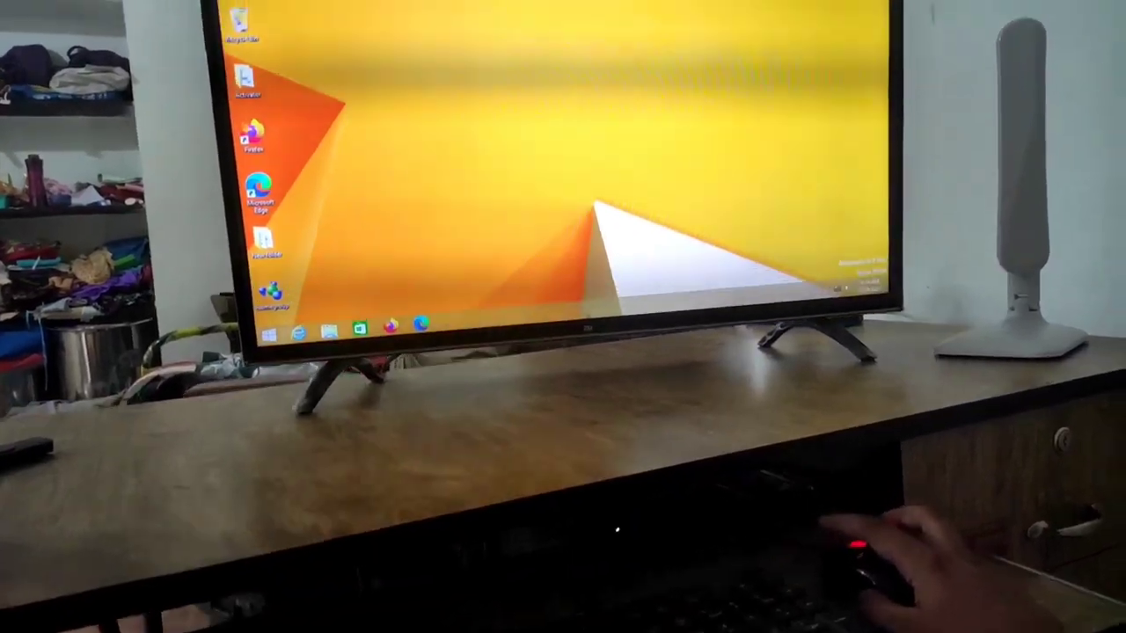
click(343, 267)
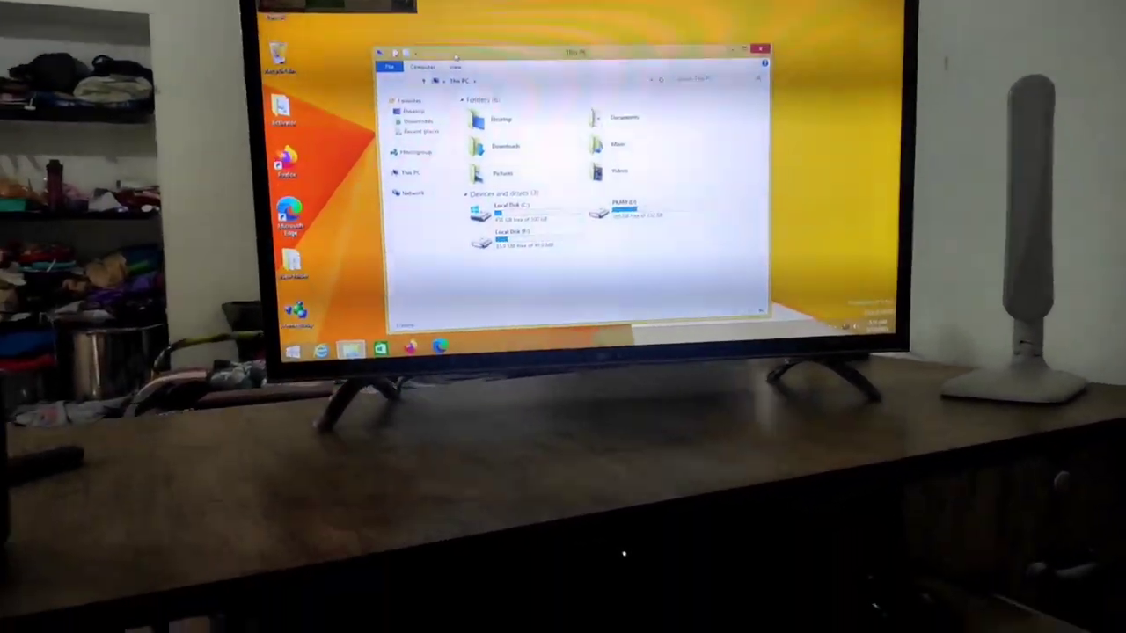